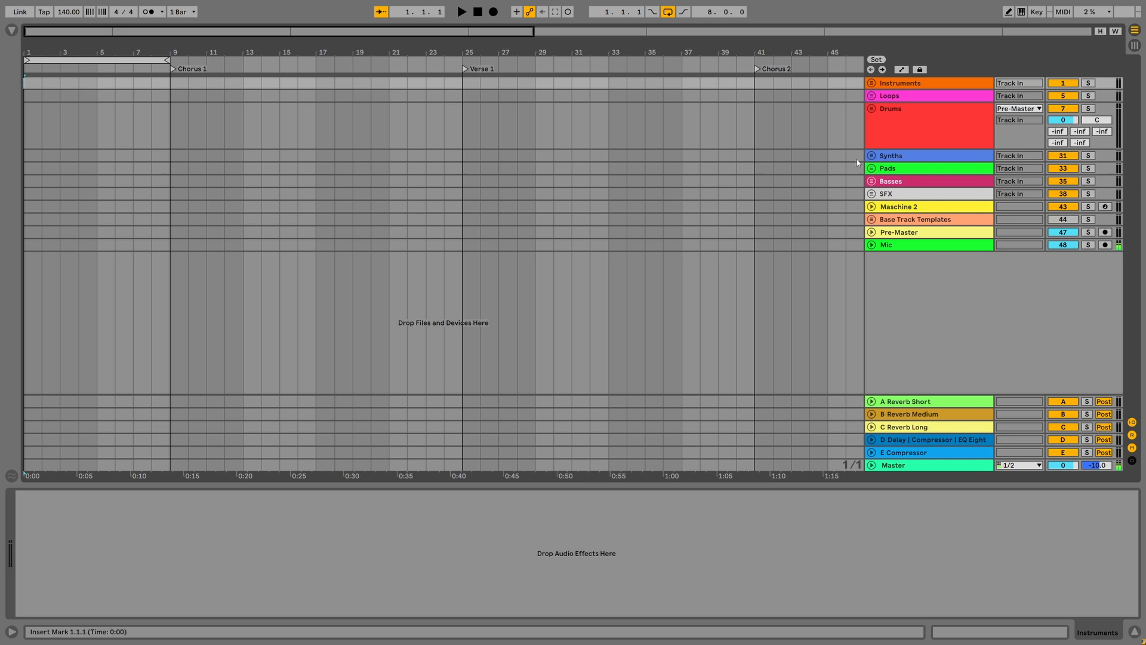
Step: Unfold the Instruments group and display the device chain of its Choir track
left_click(872, 84)
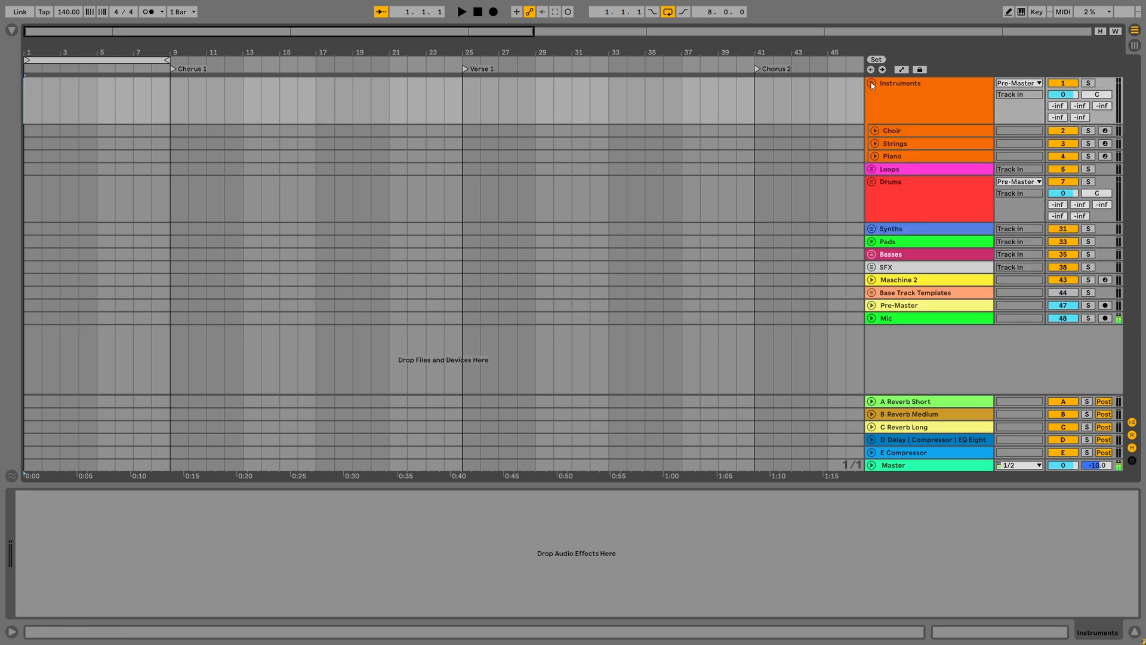
left_click(924, 134)
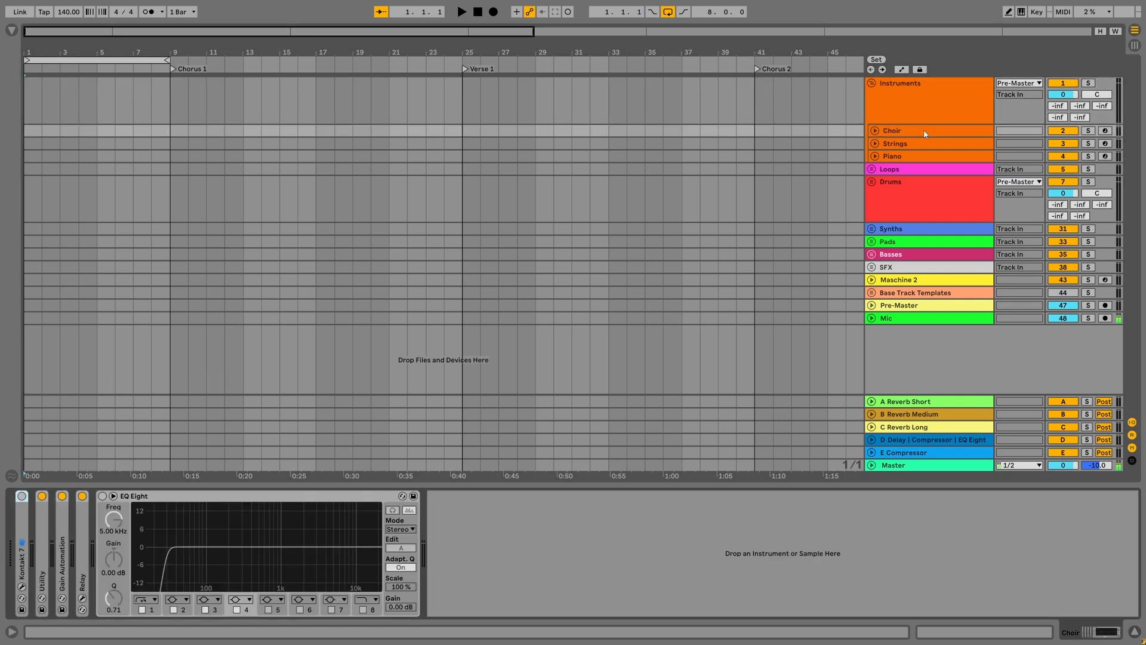
key("Left")
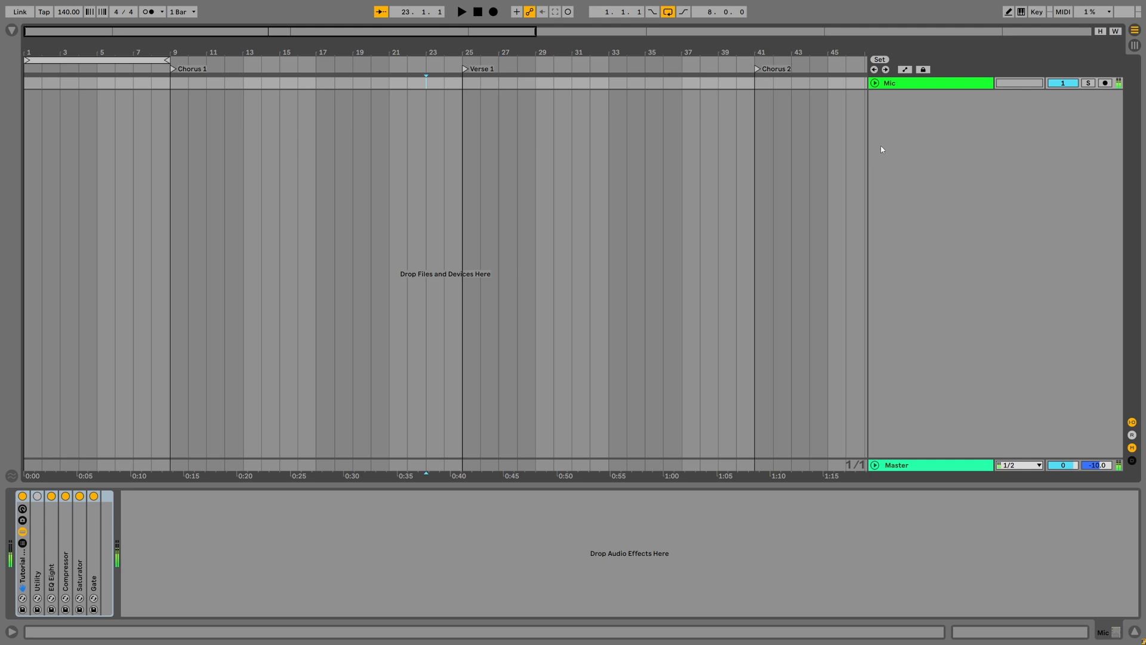
Step: Insert an audio track and a MIDI track below the Mic track
right_click(902, 128)
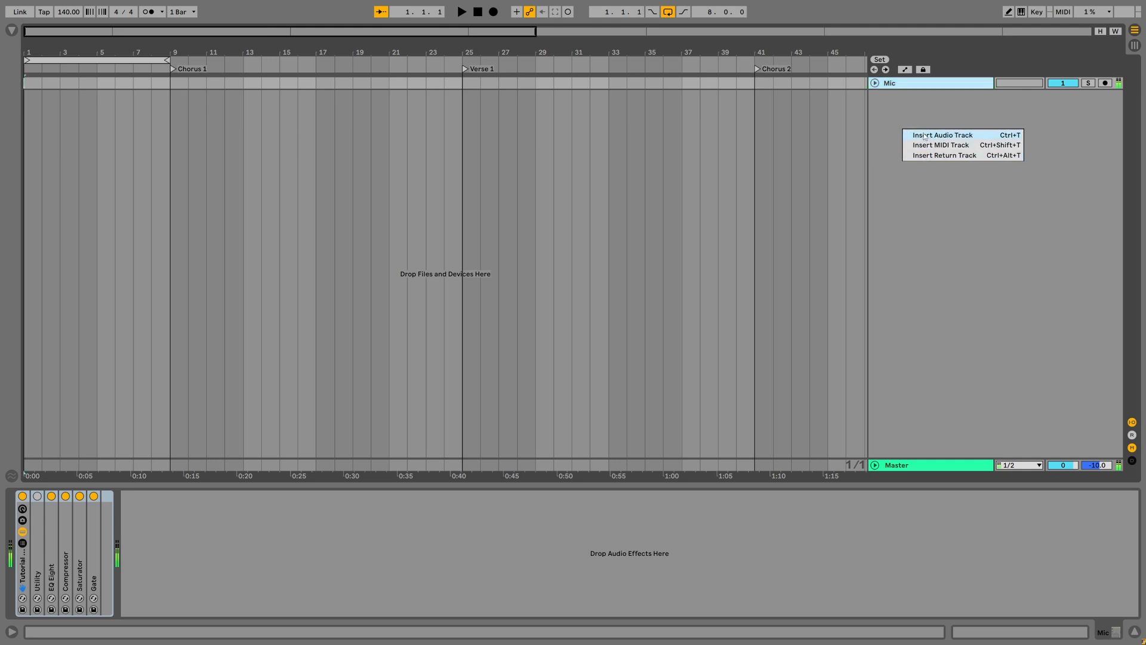
left_click(924, 136)
right_click(912, 170)
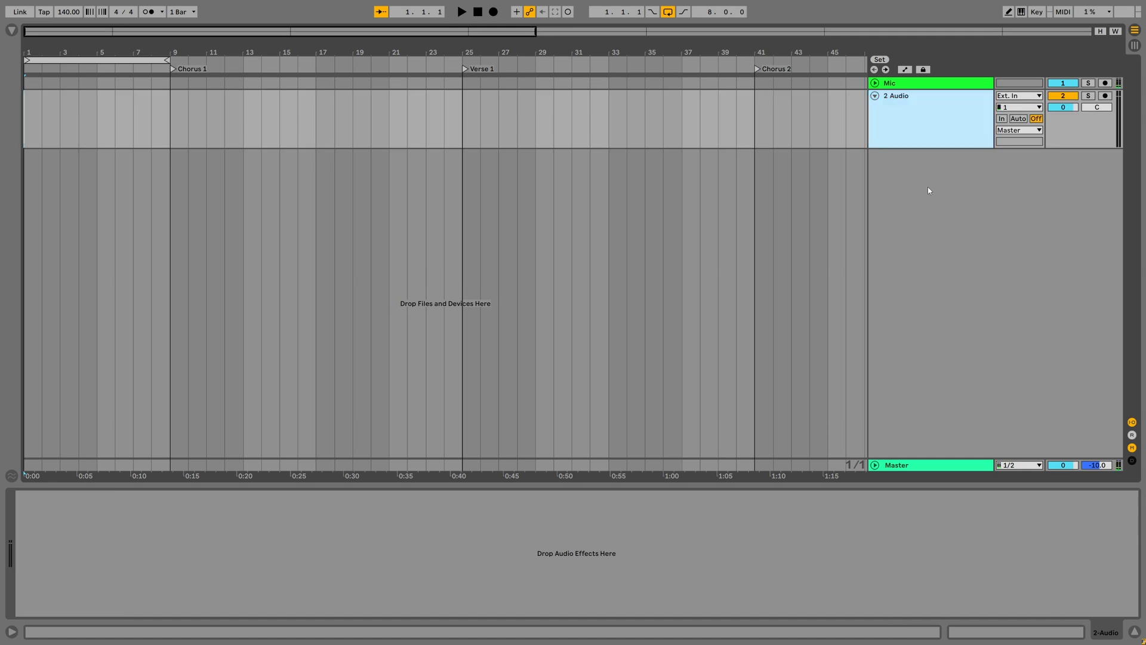
left_click(930, 190)
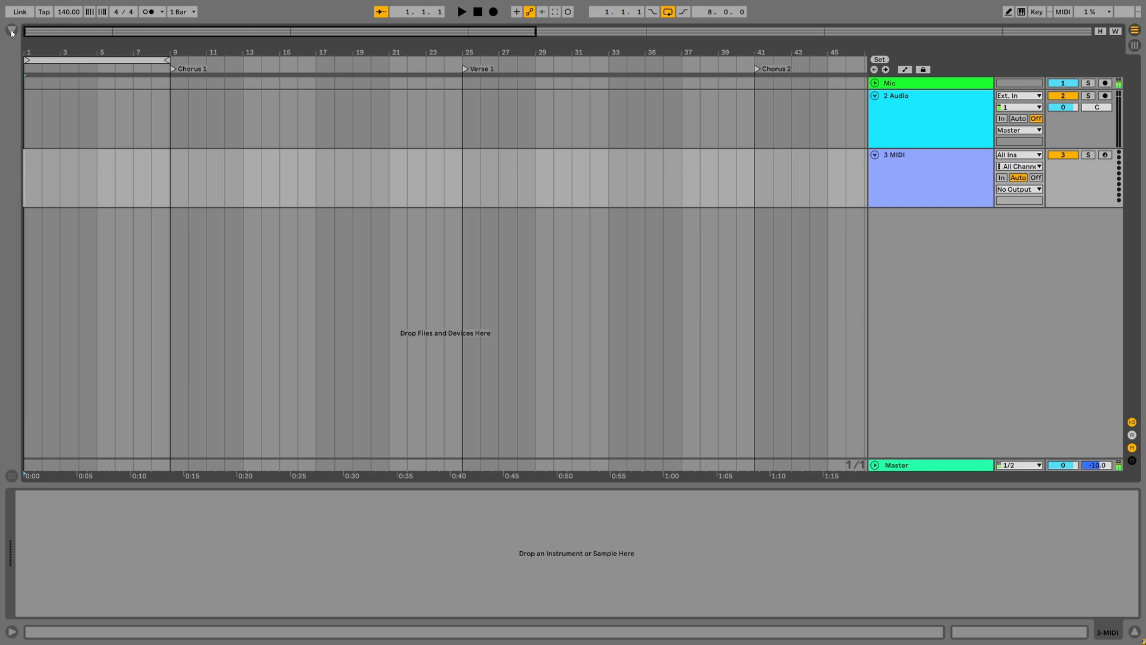
Step: Add a Utility effect to the new audio track and set its gain to -12 dB
left_click(11, 30)
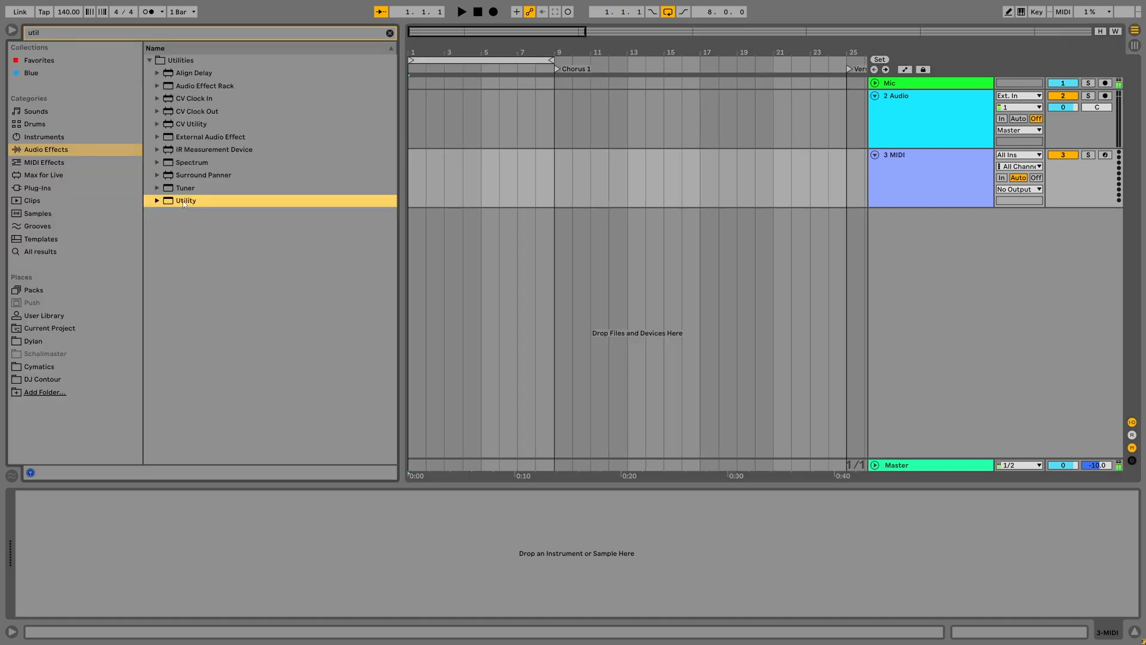
left_click(908, 108)
key("Return")
type("-12")
key("Return")
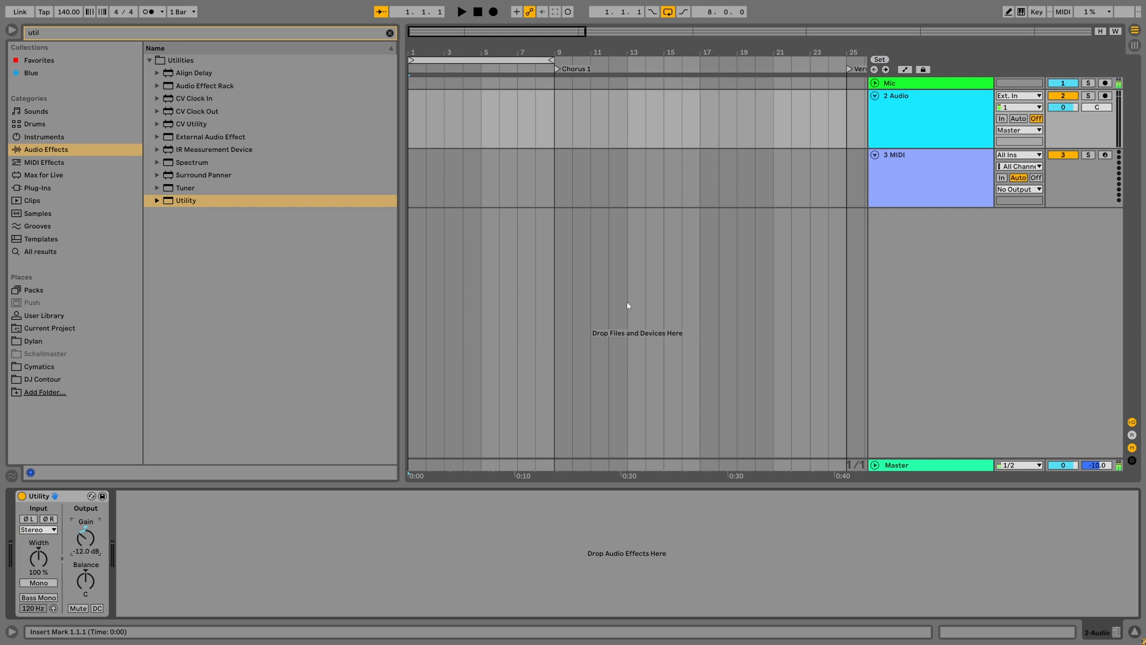
Step: Find EQ Eight, place it after Utility on the audio track, and switch it off
key("ctrl+f")
type("eq")
left_click_drag(191, 112, 302, 493)
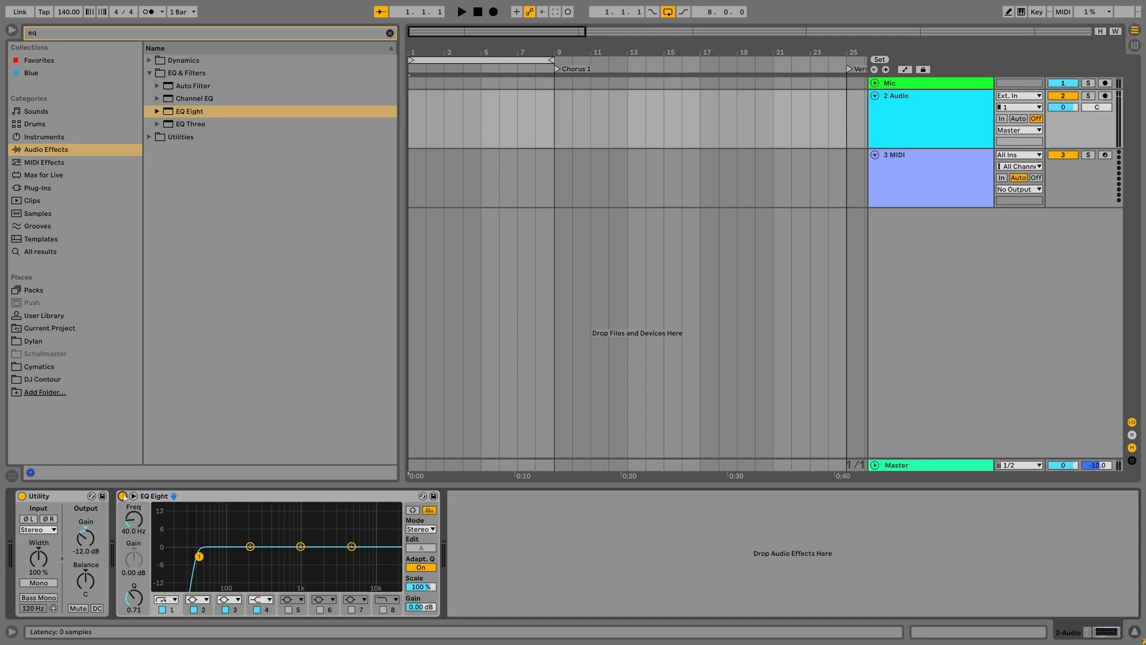
left_click(122, 496)
key("ctrl+alt+b")
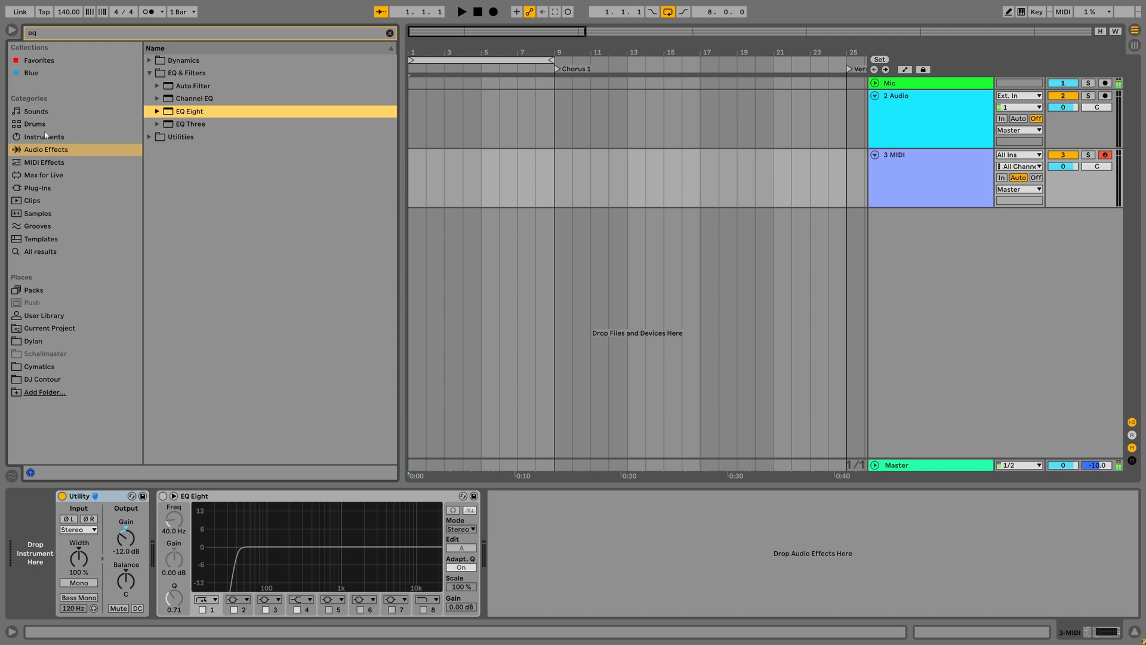
Step: Load an empty Instrument Rack onto the MIDI track and hide the browser
left_click(47, 137)
double_click(179, 60)
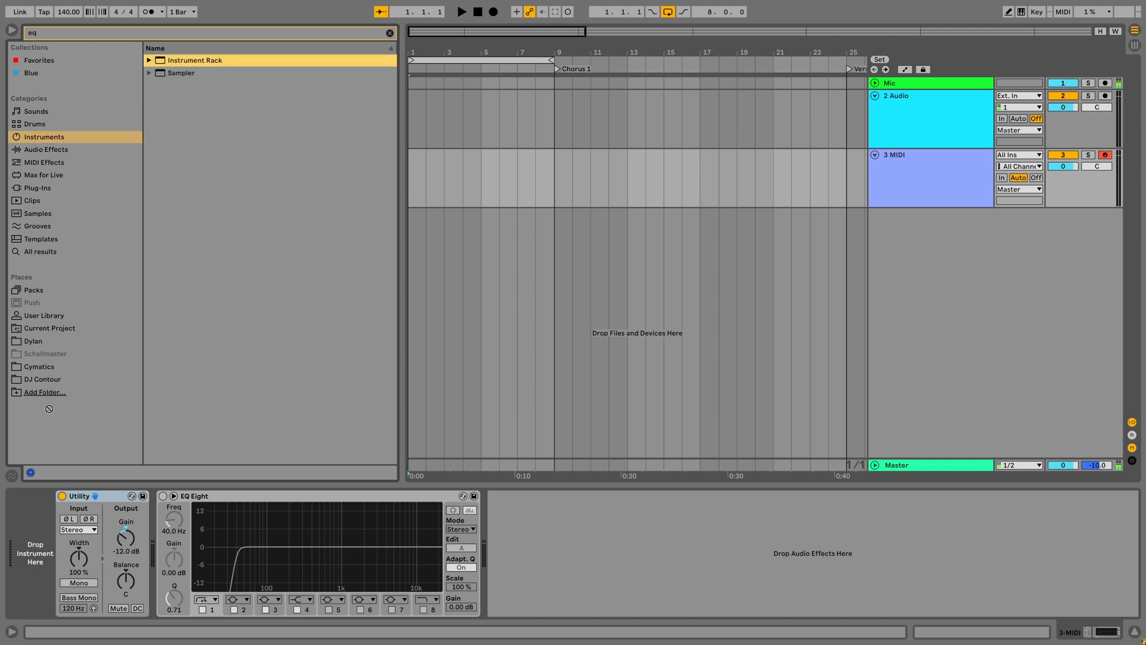
key("ctrl+alt+b")
Step: Insert another audio track below the Instrument Rack track, name it Premaster, and fold all tracks
right_click(892, 233)
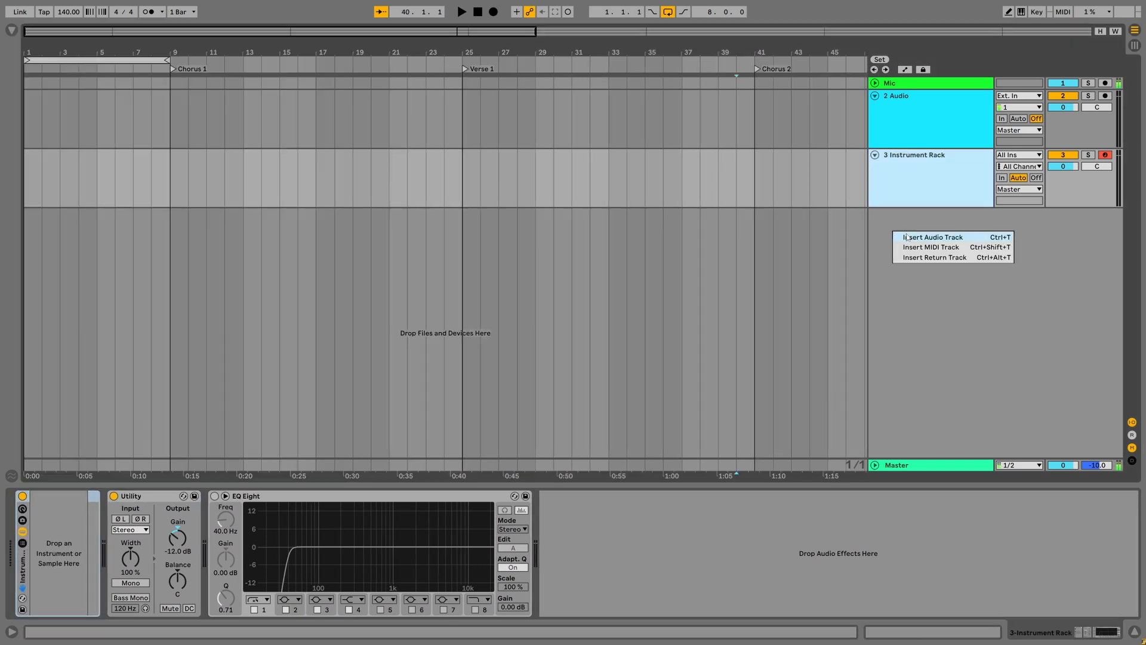
left_click(908, 238)
left_click(894, 216)
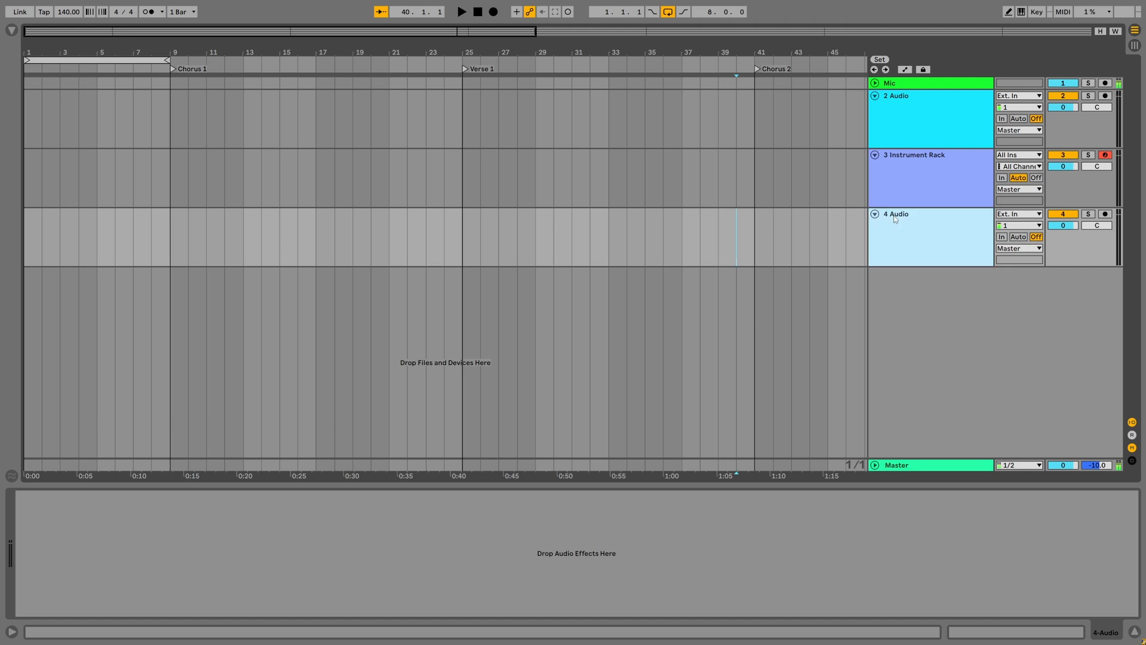
key("ctrl+r")
type("Premaster")
key("Return")
key("alt+u")
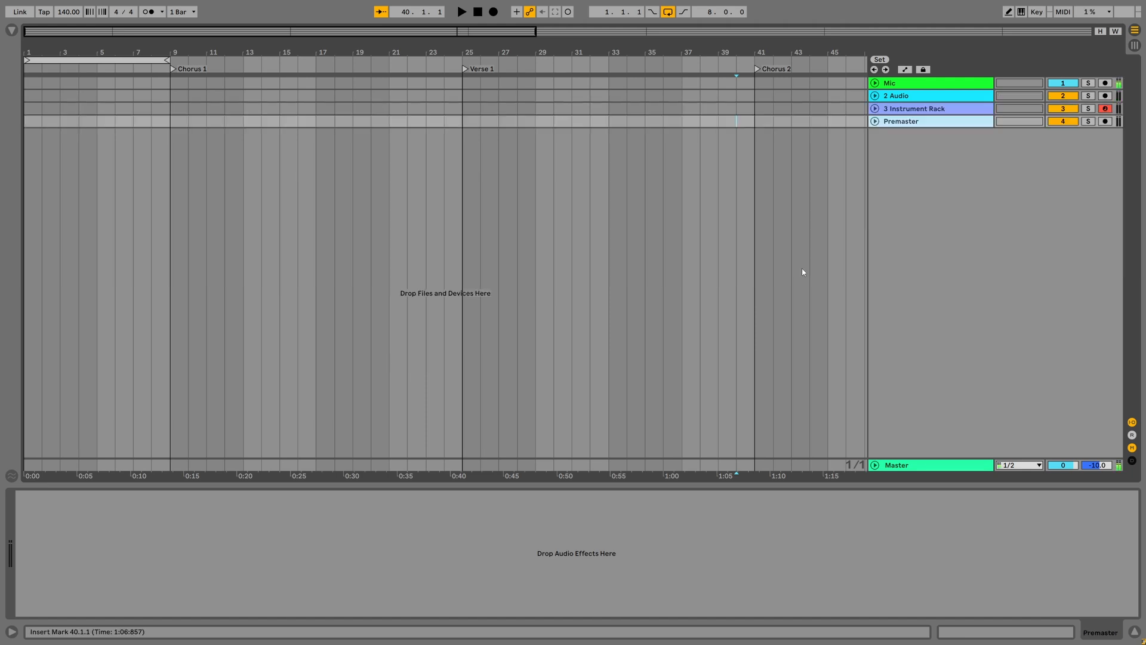
Step: Group the Kick, Snare, Clap, Hi Hat and Percussion tracks under the name Drums
type("D")
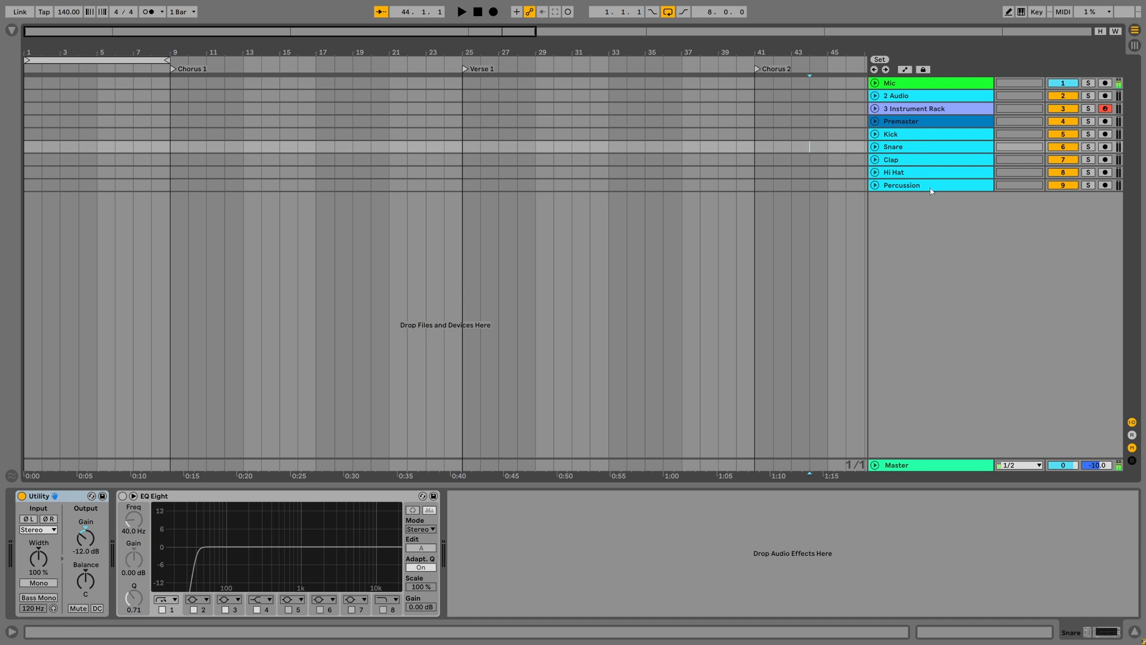
left_click(897, 136)
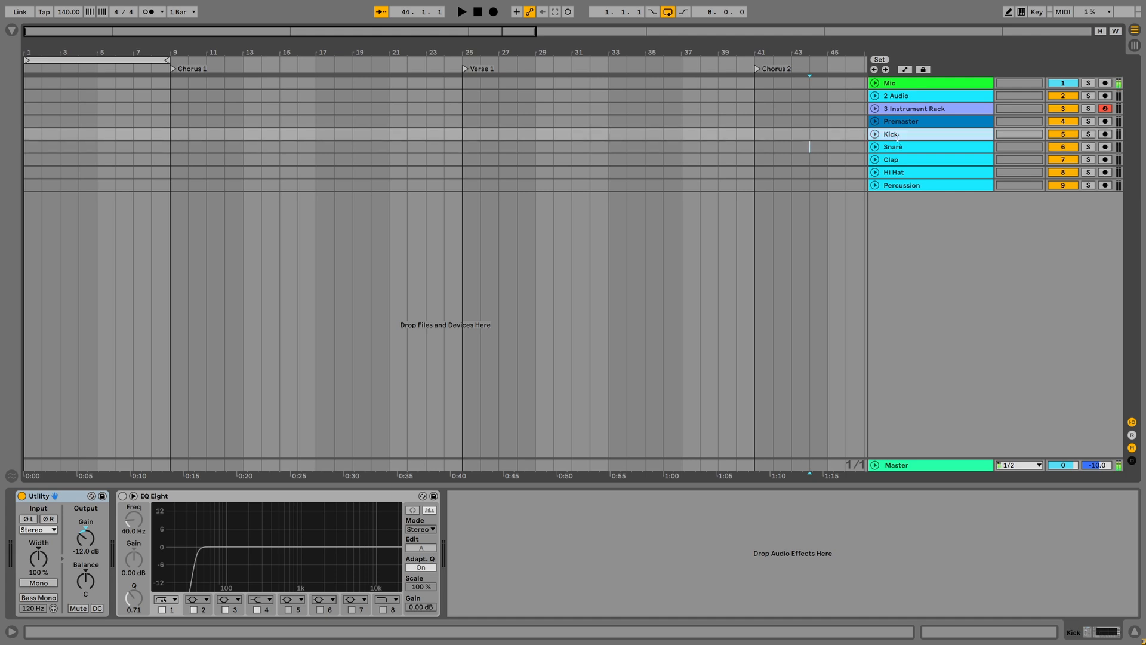
left_click(902, 186, "shift")
right_click(902, 185)
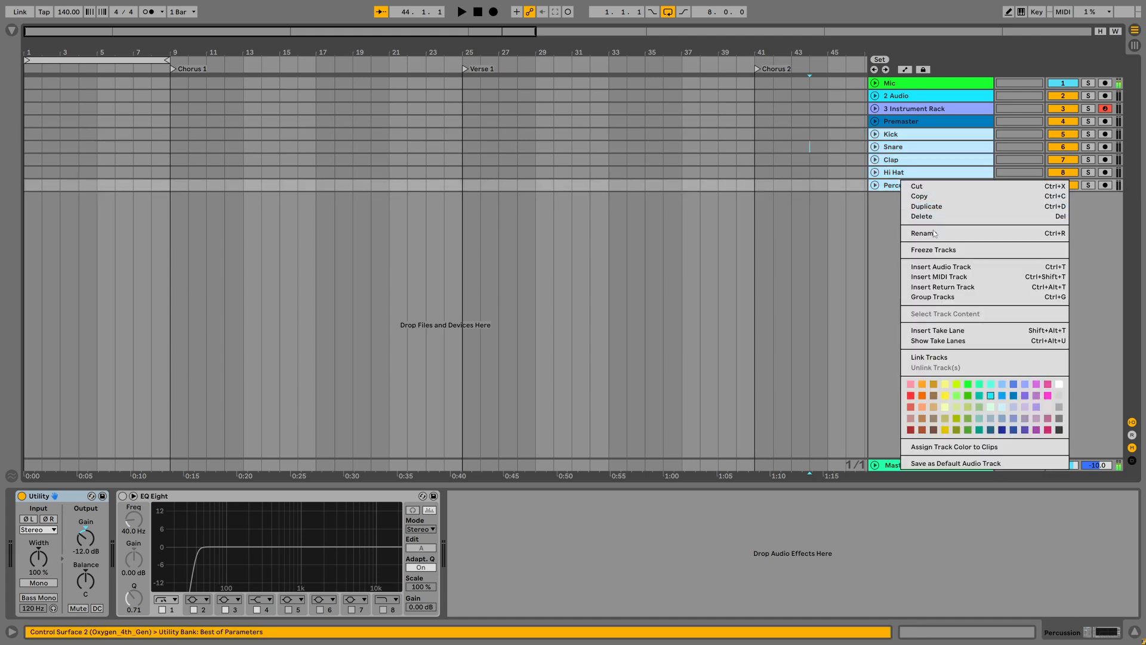
left_click(946, 297)
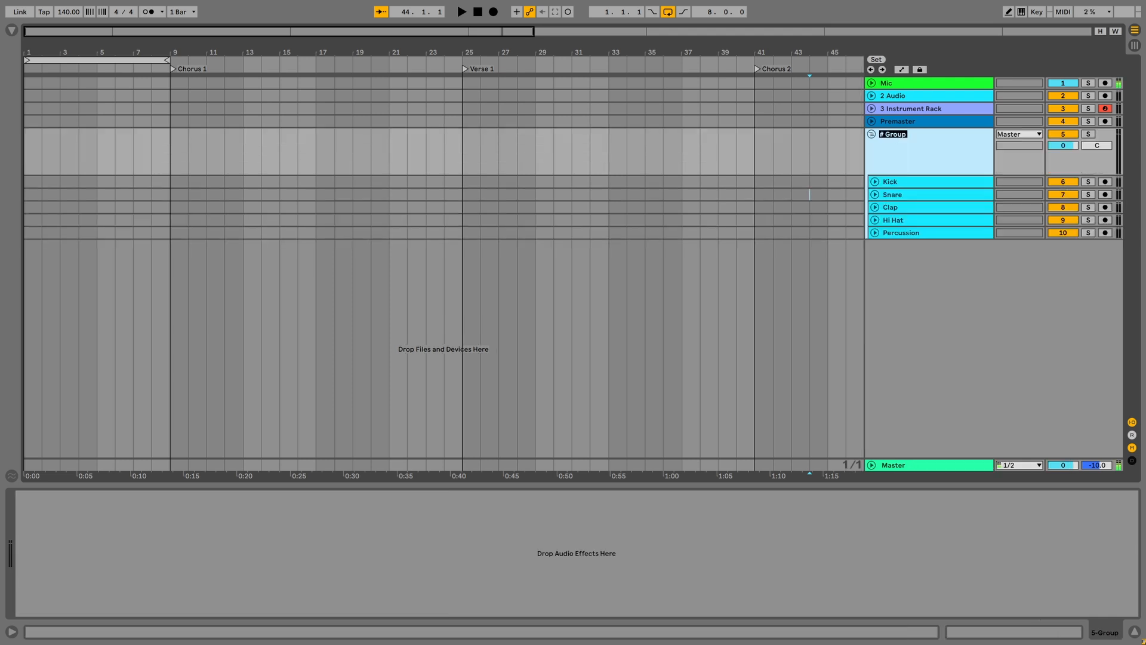
type("Drums")
left_click(904, 236)
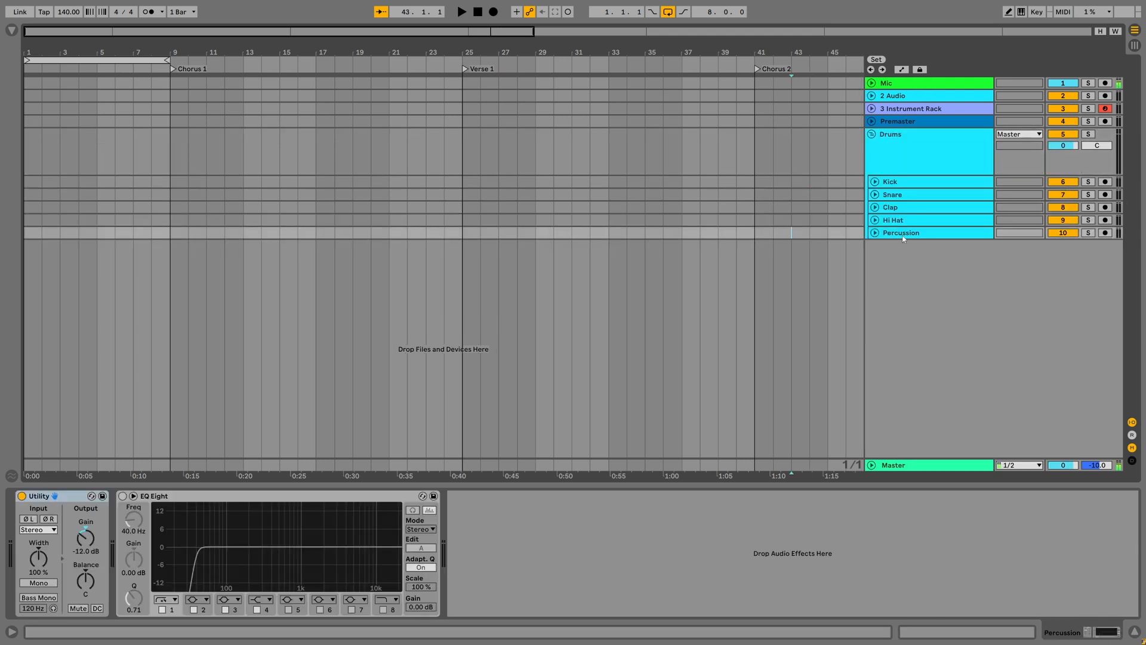
Step: Colour the Drums group and its tracks red and fold the group
left_click(897, 140)
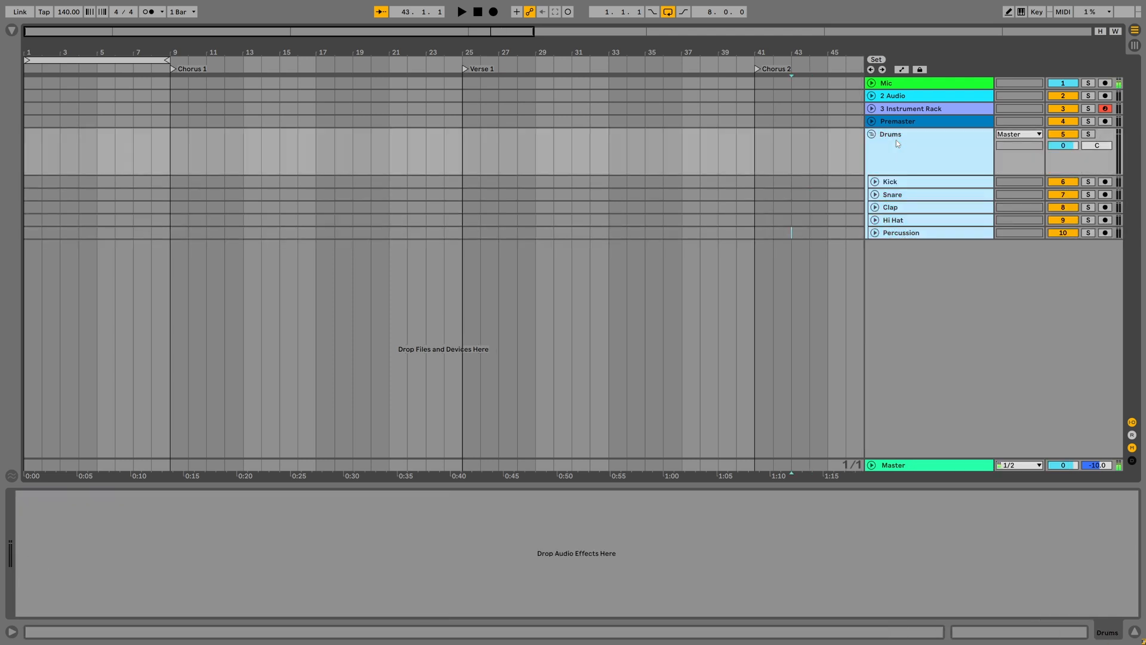
right_click(896, 140)
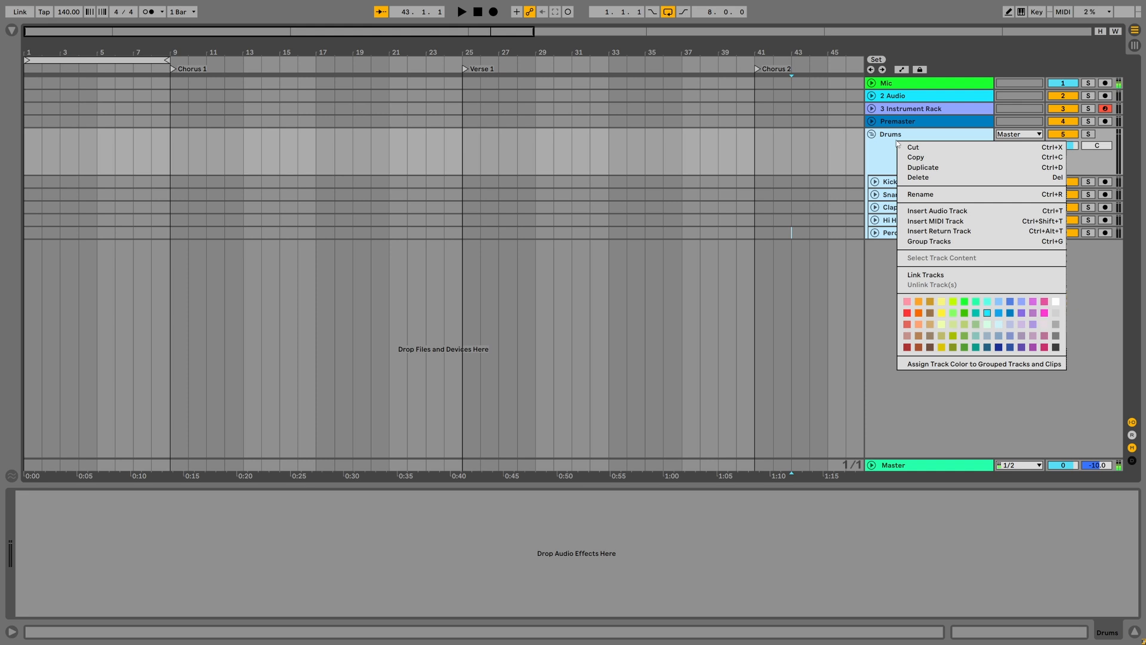
left_click(907, 314)
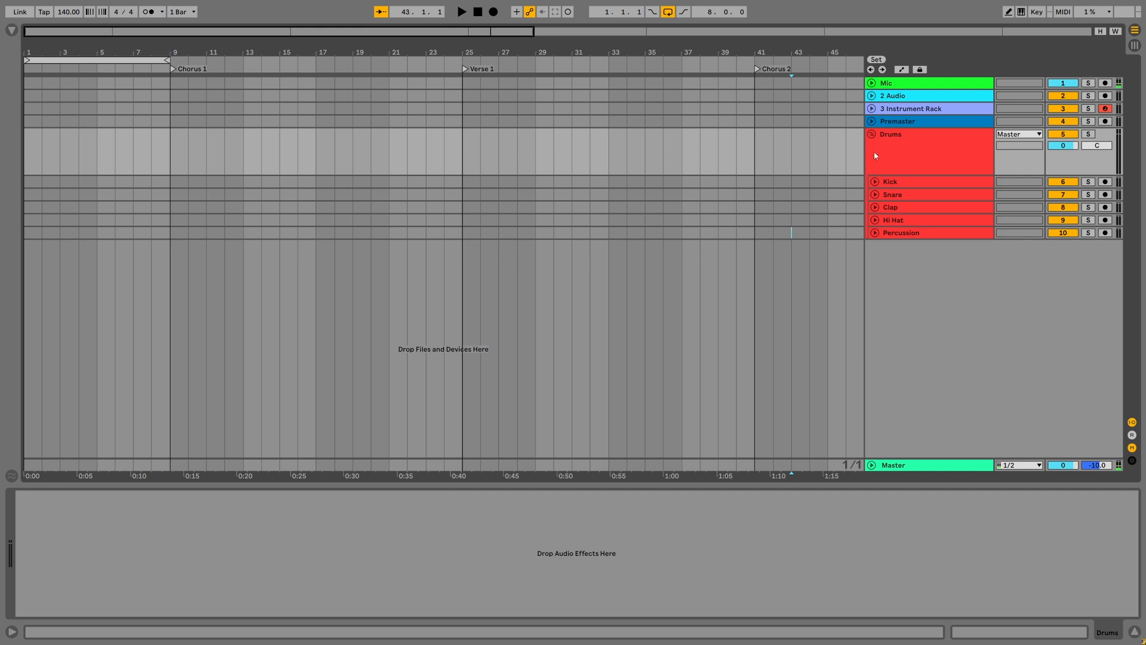
left_click(870, 135)
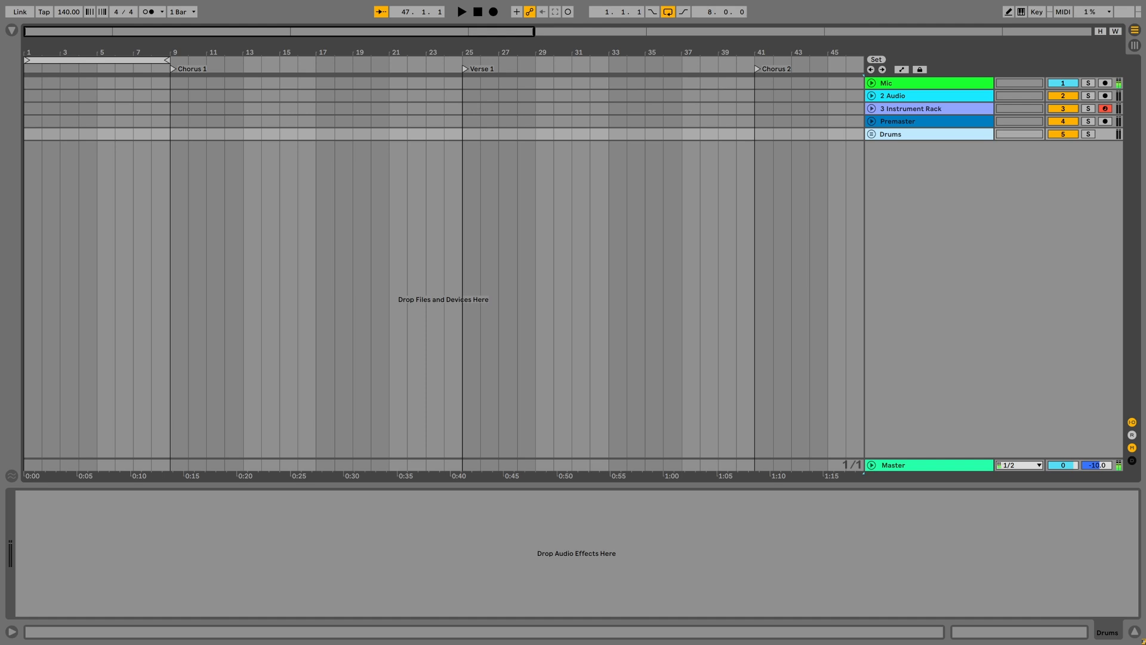
Step: Copy the Instrument Rack track into a new Bass group below Drums and replace the copy's rack with Komplete Kontrol
left_click(904, 109)
left_click_drag(905, 110, 899, 216)
right_click(903, 151)
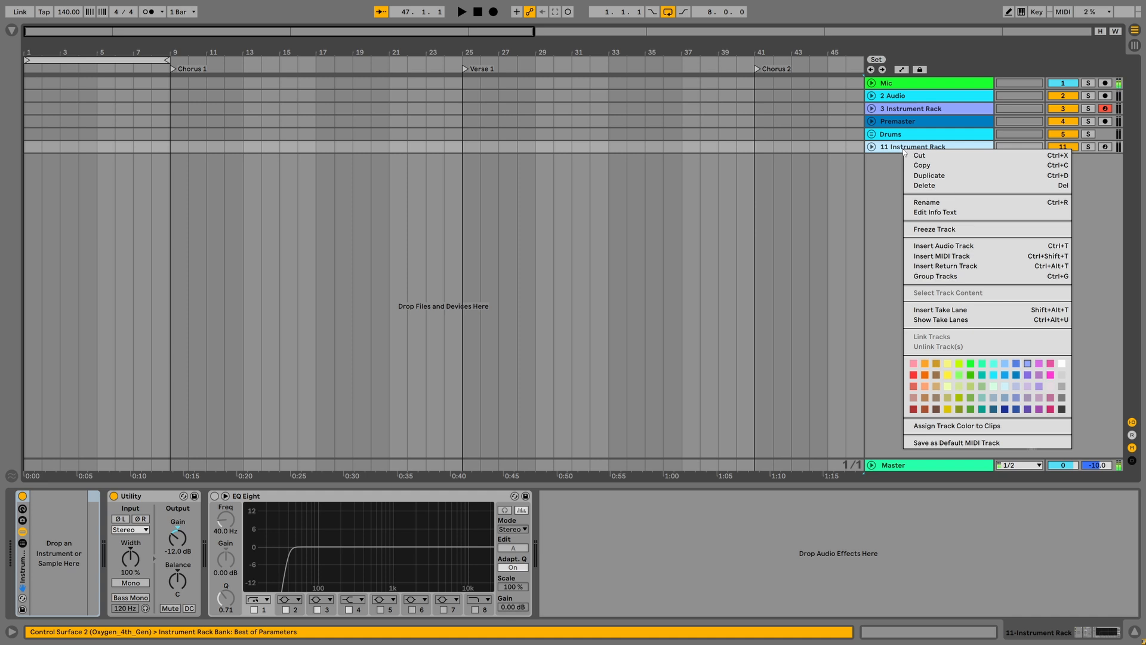
left_click(951, 278)
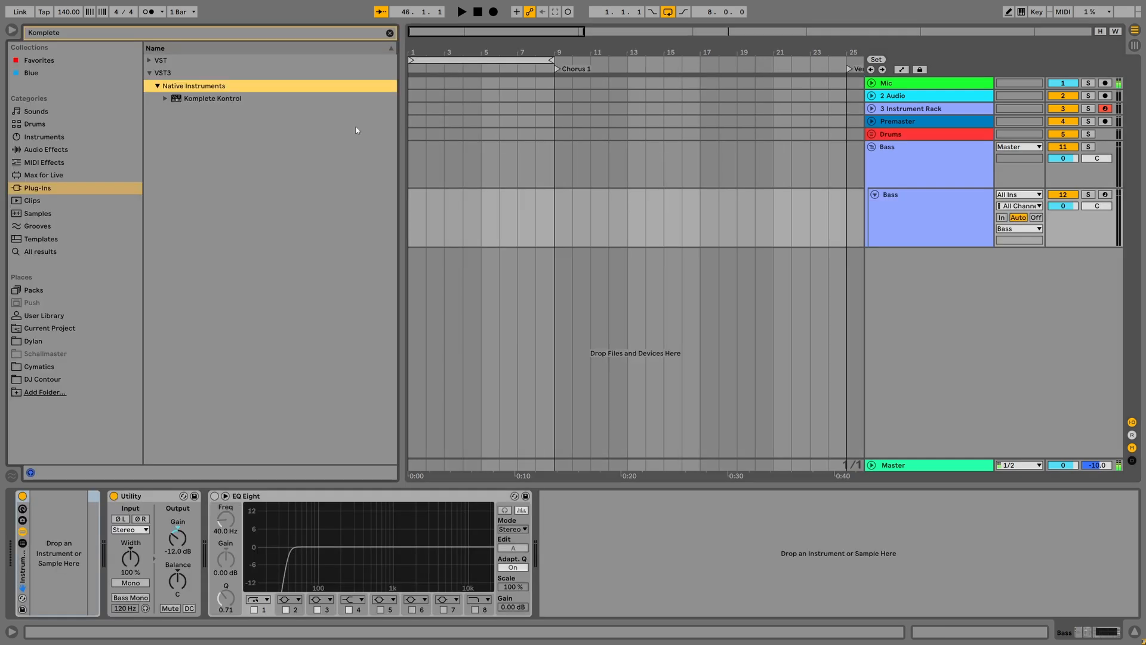
left_click_drag(206, 98, 78, 537)
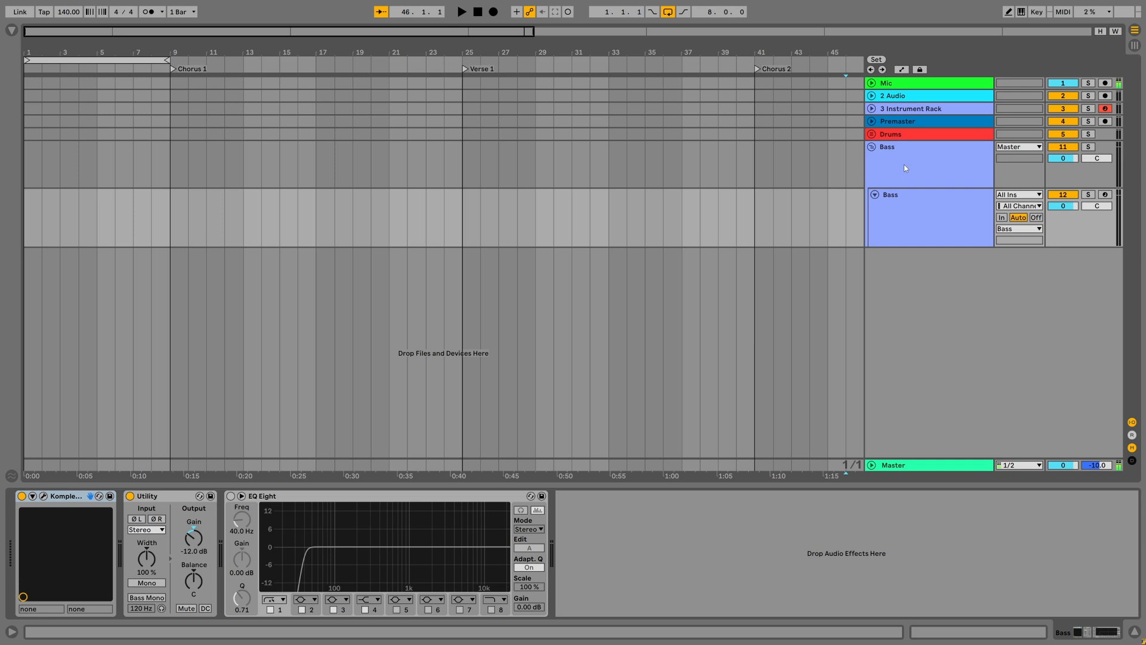
Step: Duplicate the Bass track inside its group and delete the copy
left_click(904, 164)
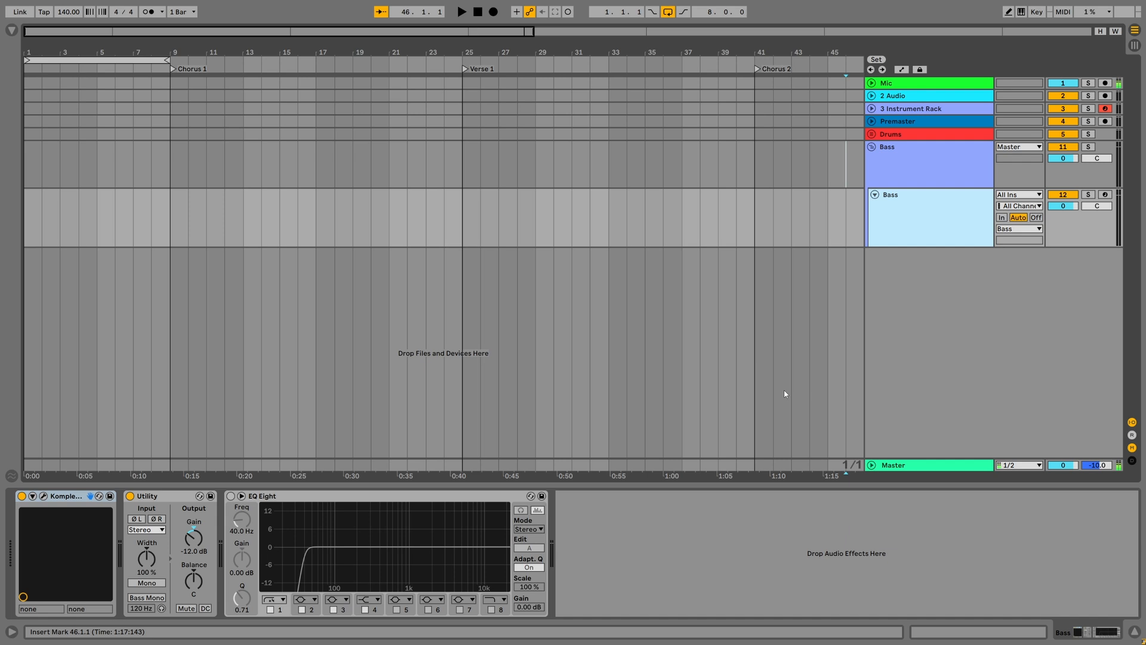
key("ctrl+d")
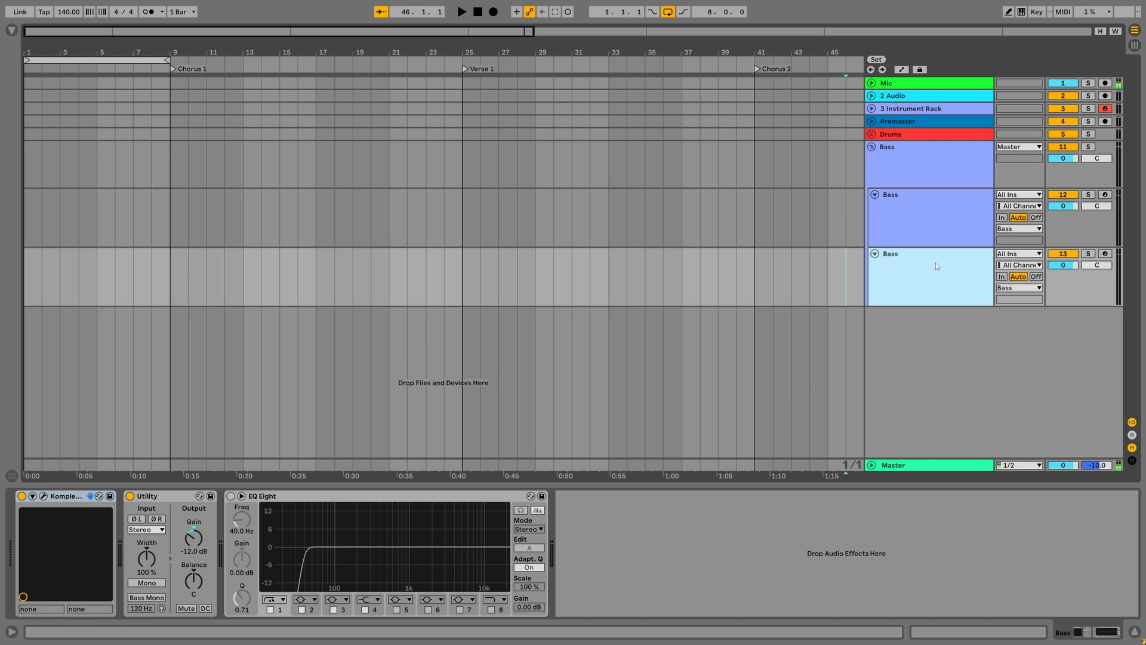
key("Delete")
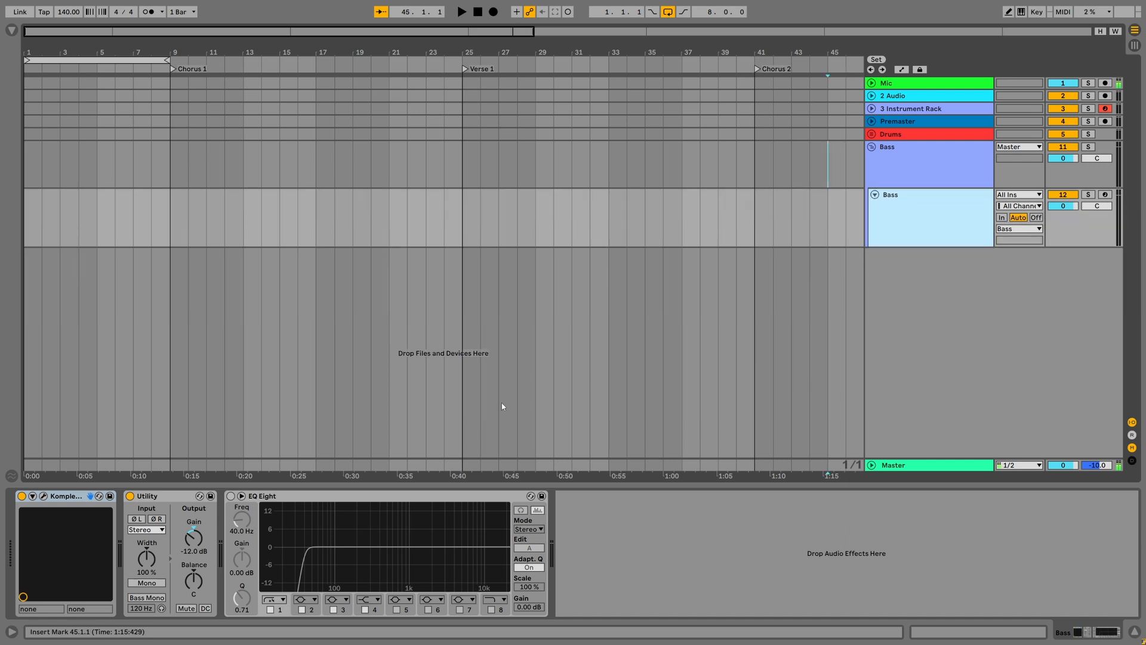
Step: Switch off Komplete Kontrol on the Bass track and colour the Bass group pink
left_click(22, 496)
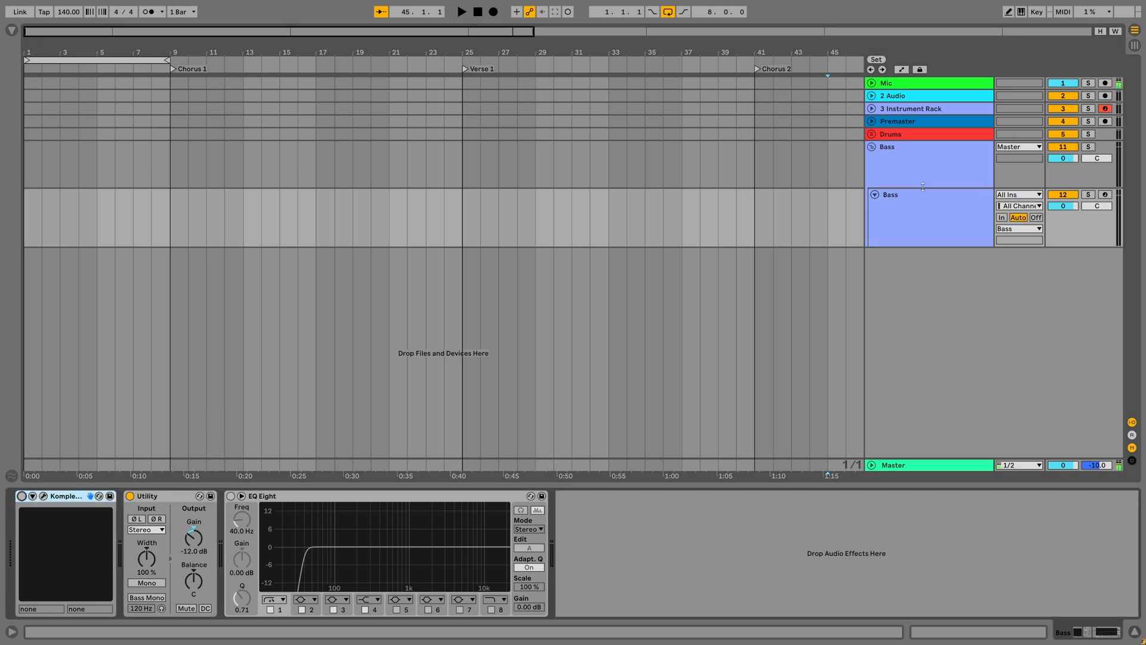
left_click(901, 156)
right_click(902, 157)
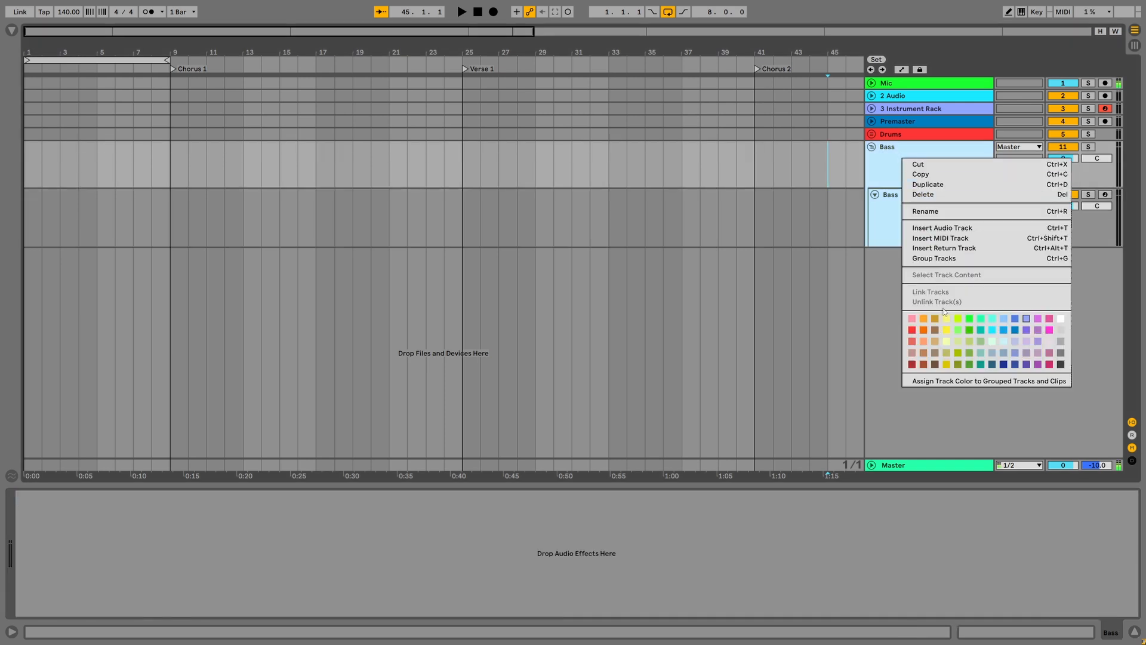
left_click(1049, 319)
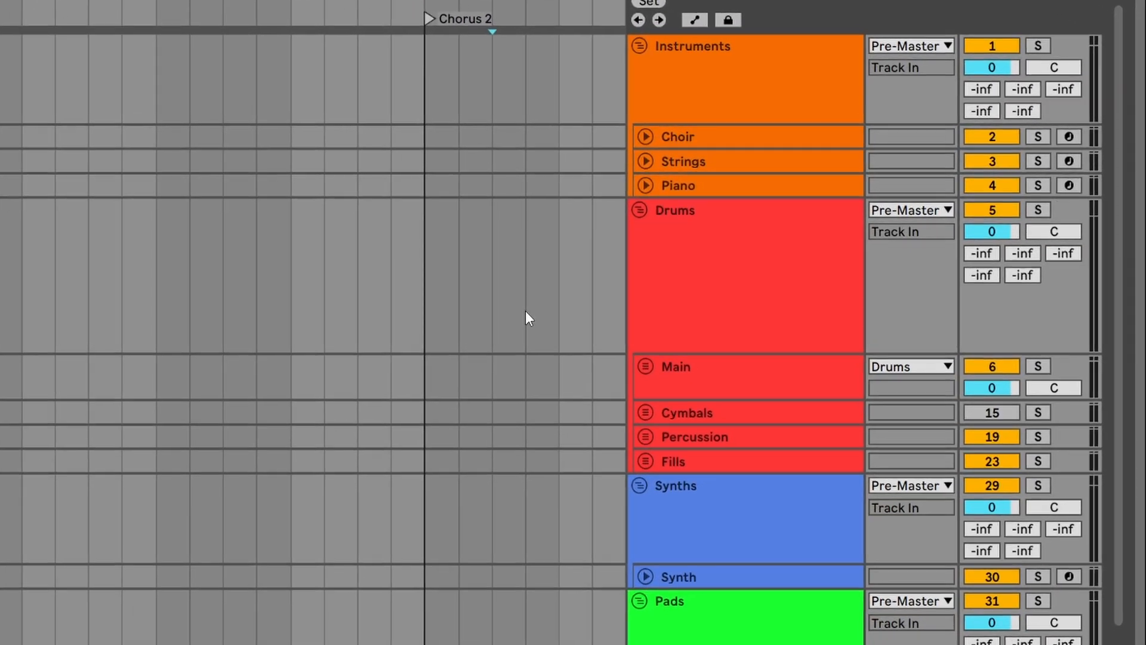
Step: Look through the grouped tracks of the full template and unfold the Pre-Master track to show its routing
scroll(482, 324, "down", 5)
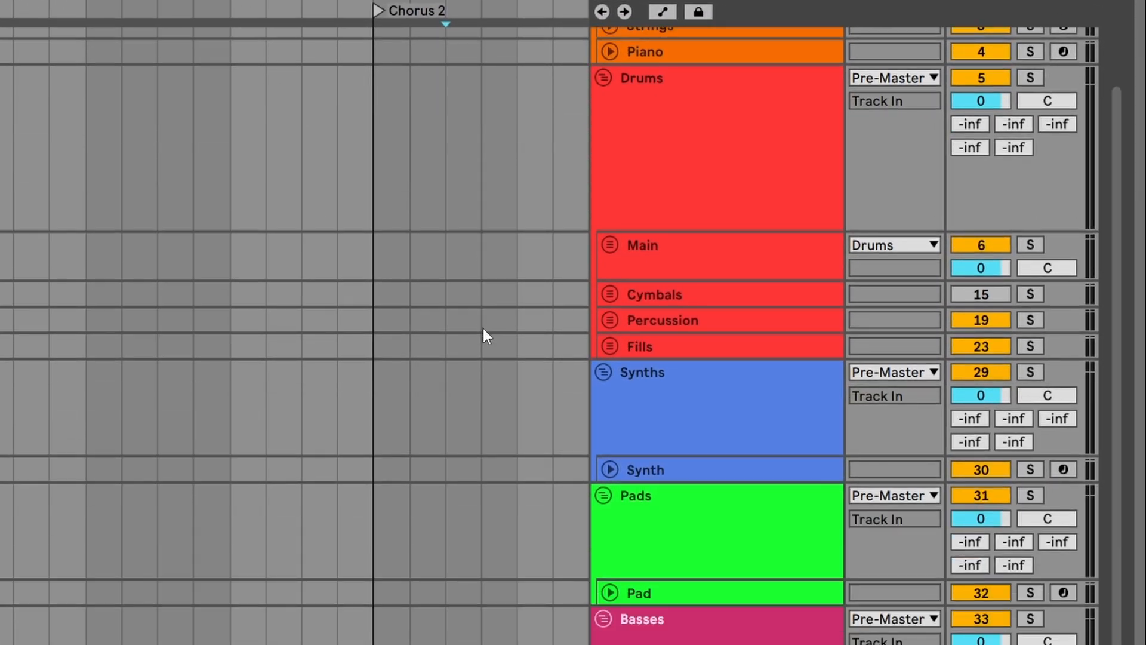
scroll(483, 329, "down", 3)
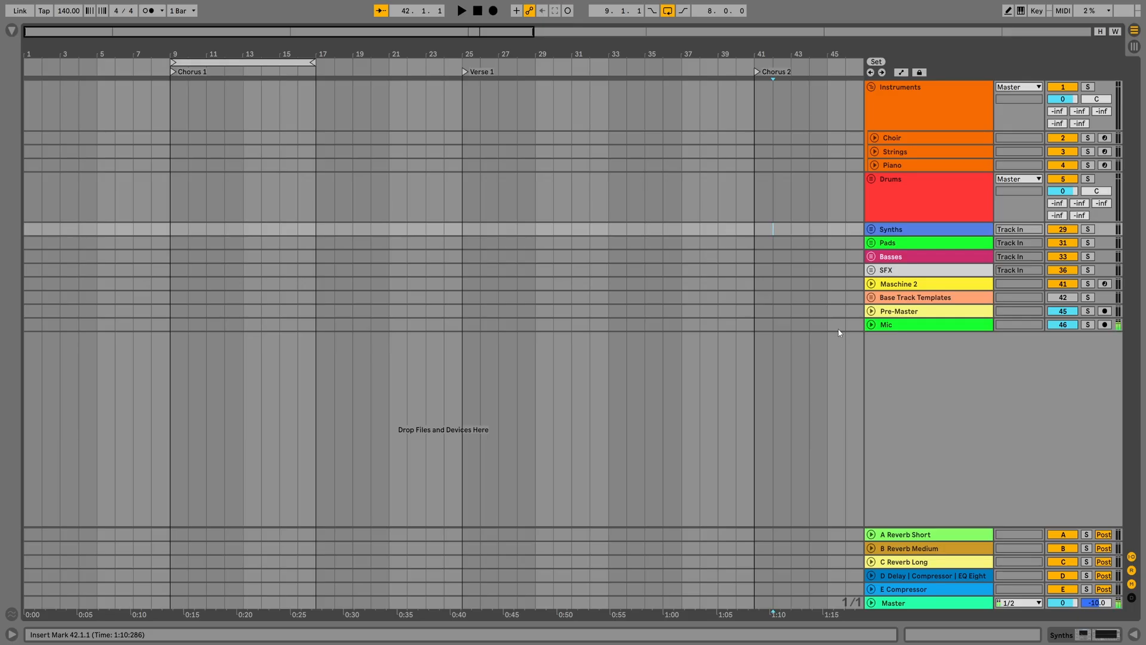
left_click(871, 311)
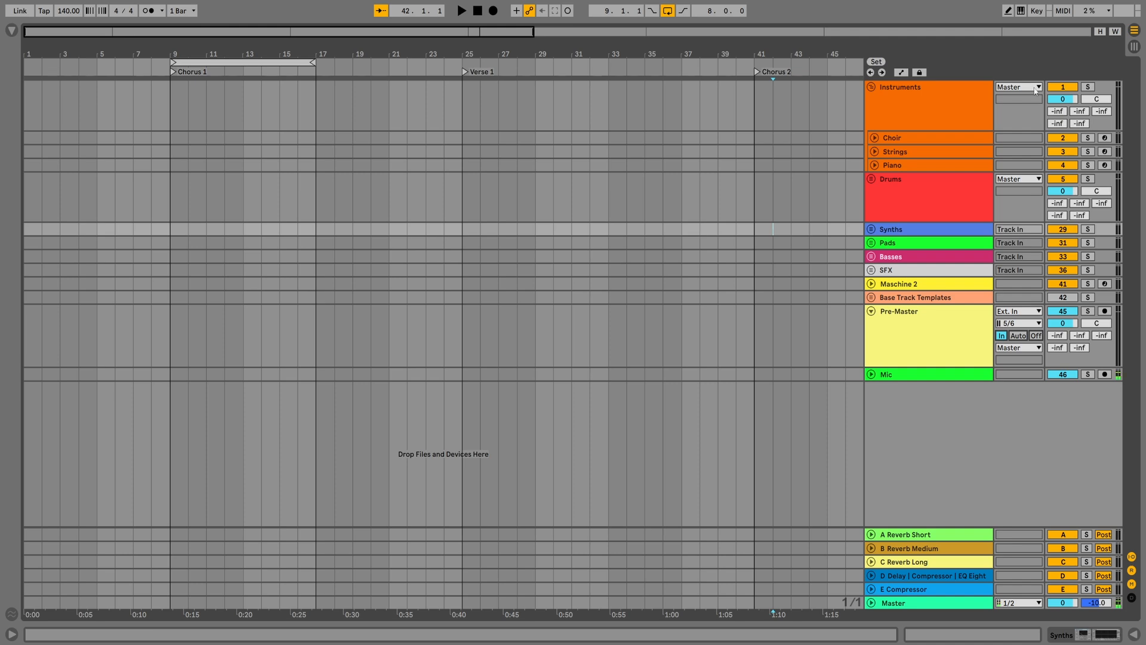
Step: Route the audio output of the Instruments and Drums groups to the Pre-Master track instead of Master
left_click(1038, 88)
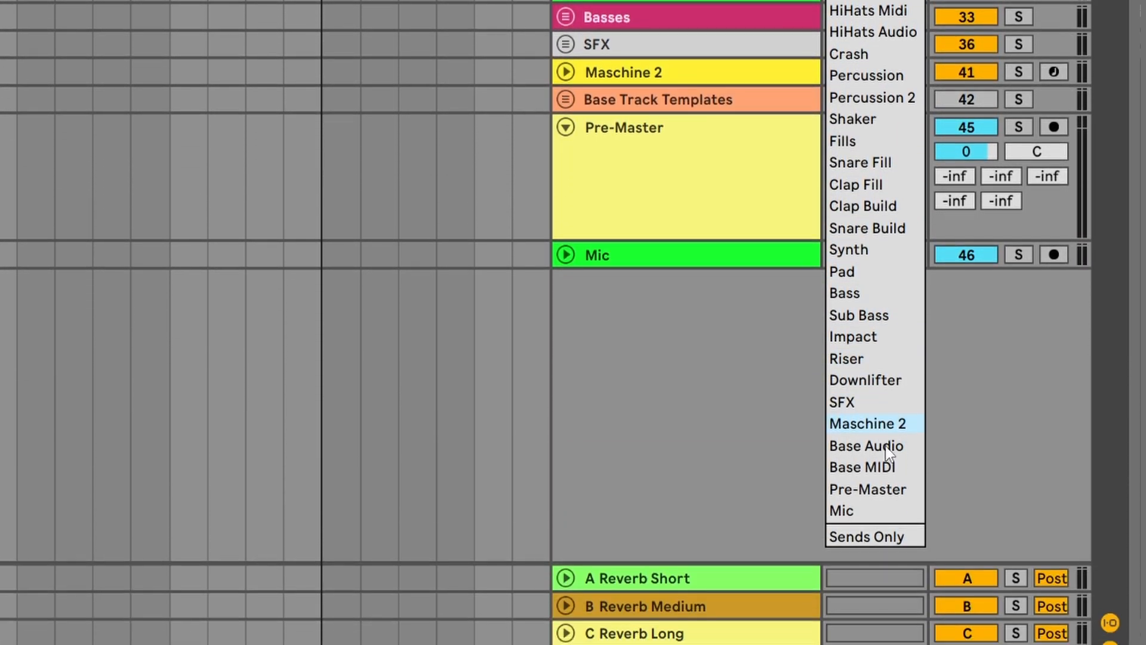
left_click(900, 497)
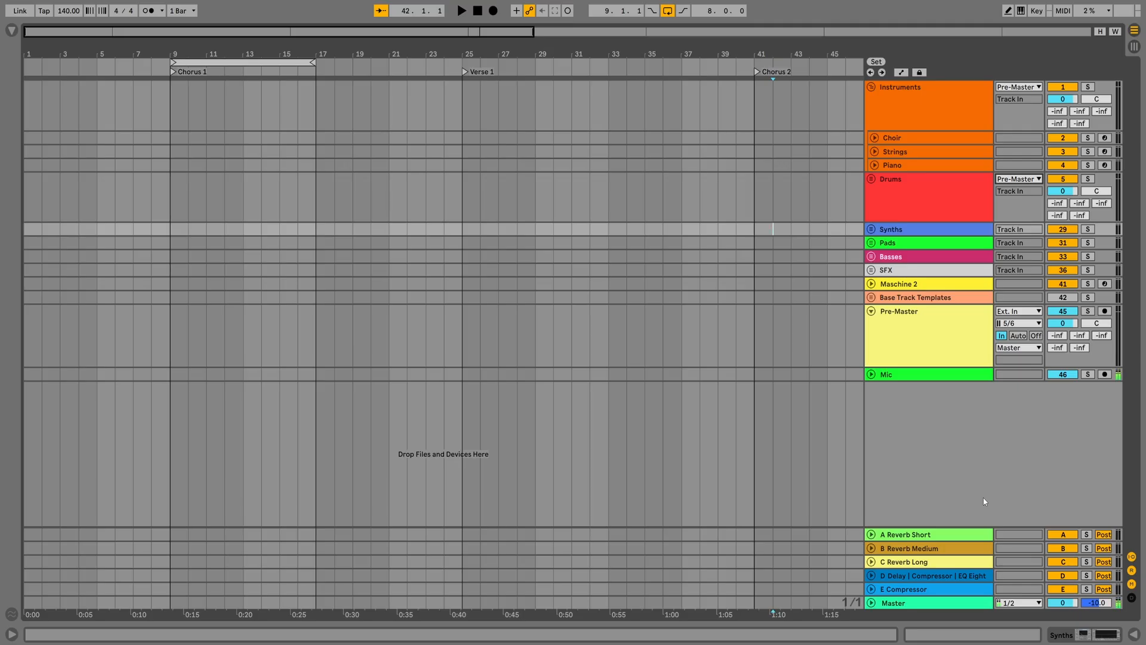
scroll(977, 454, "down", 3)
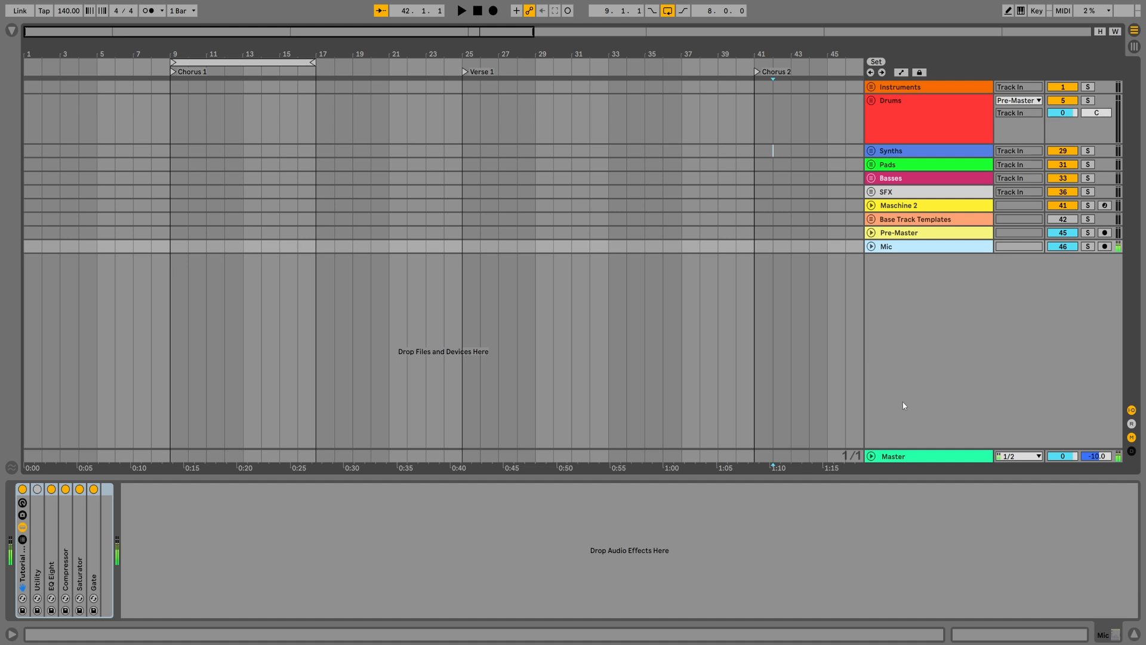
Step: Insert a return track above Master and rename it Reverb
right_click(894, 417)
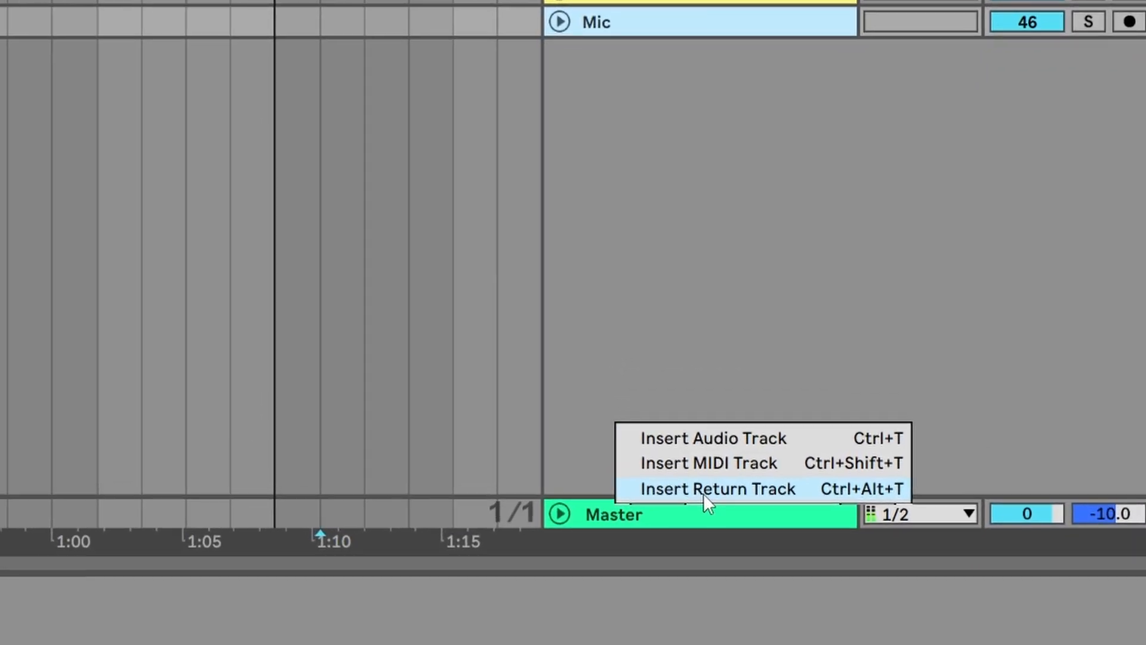
left_click(773, 482)
key("ctrl+r")
type("A R")
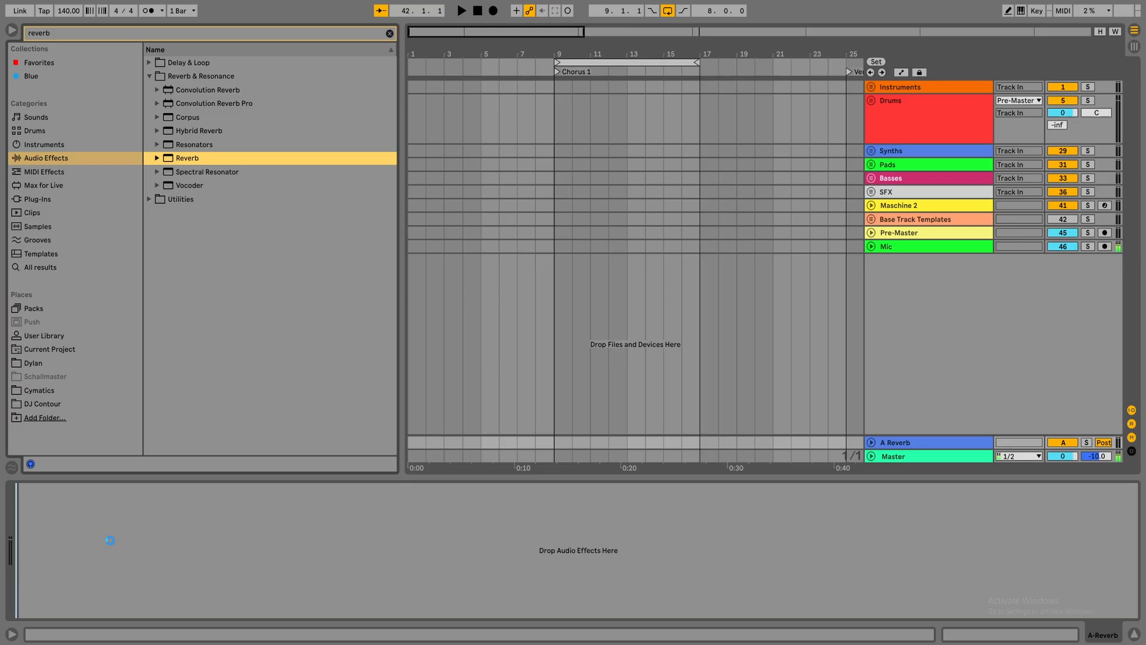
Step: Load the Reverb audio effect onto the Reverb return track and set its Dry/Wet to 37%
left_click_drag(187, 158, 110, 541)
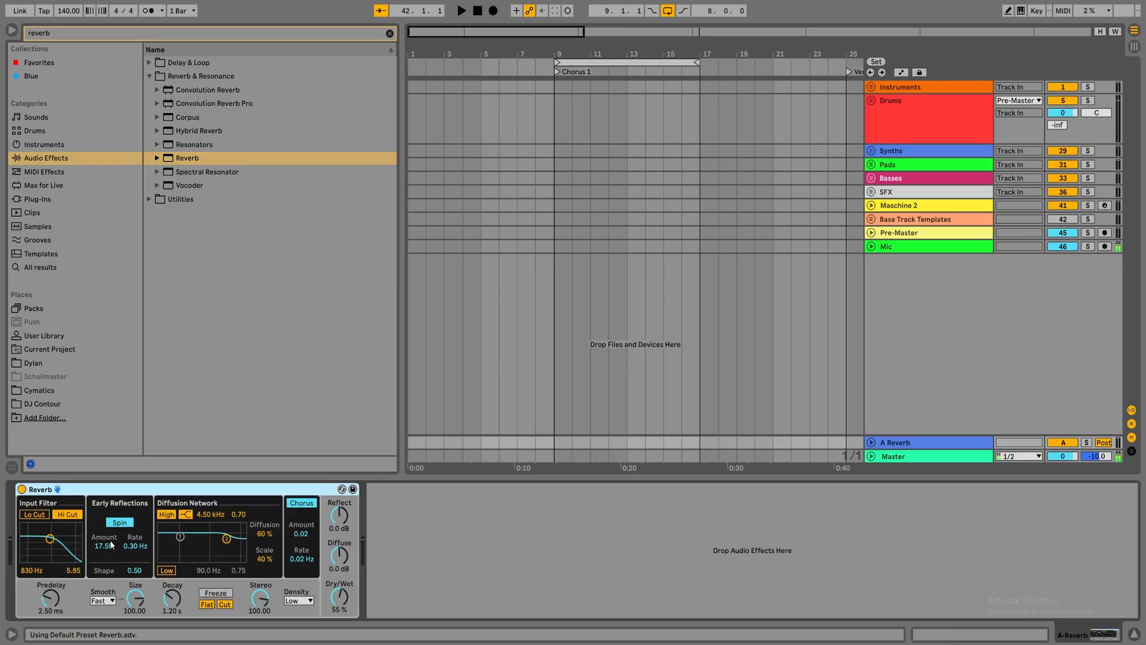
left_click_drag(339, 596, 339, 603)
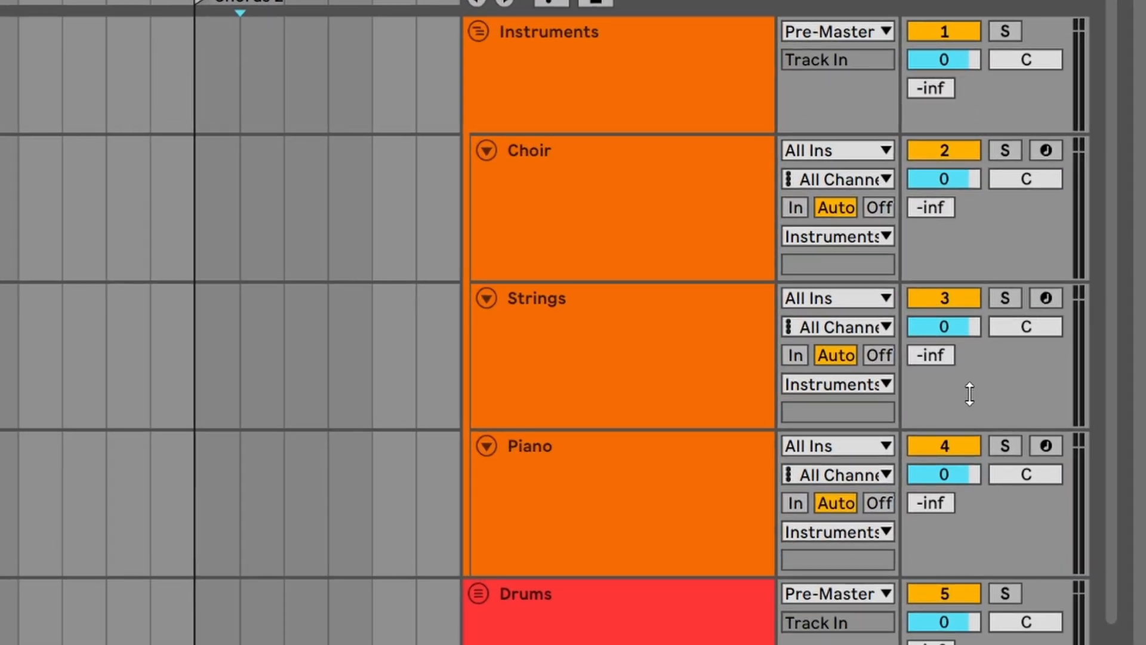
Step: Raise the Instruments group's send level to the Reverb return and fold the group
left_click_drag(926, 95, 926, 36)
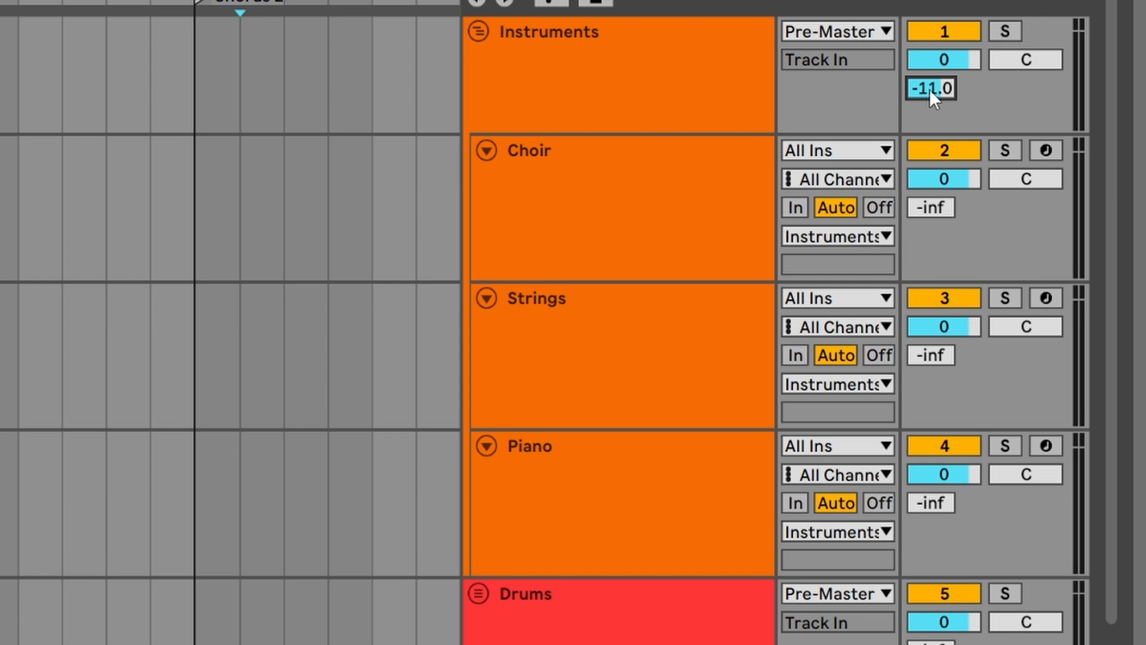
left_click_drag(930, 88, 930, 59)
left_click(478, 31)
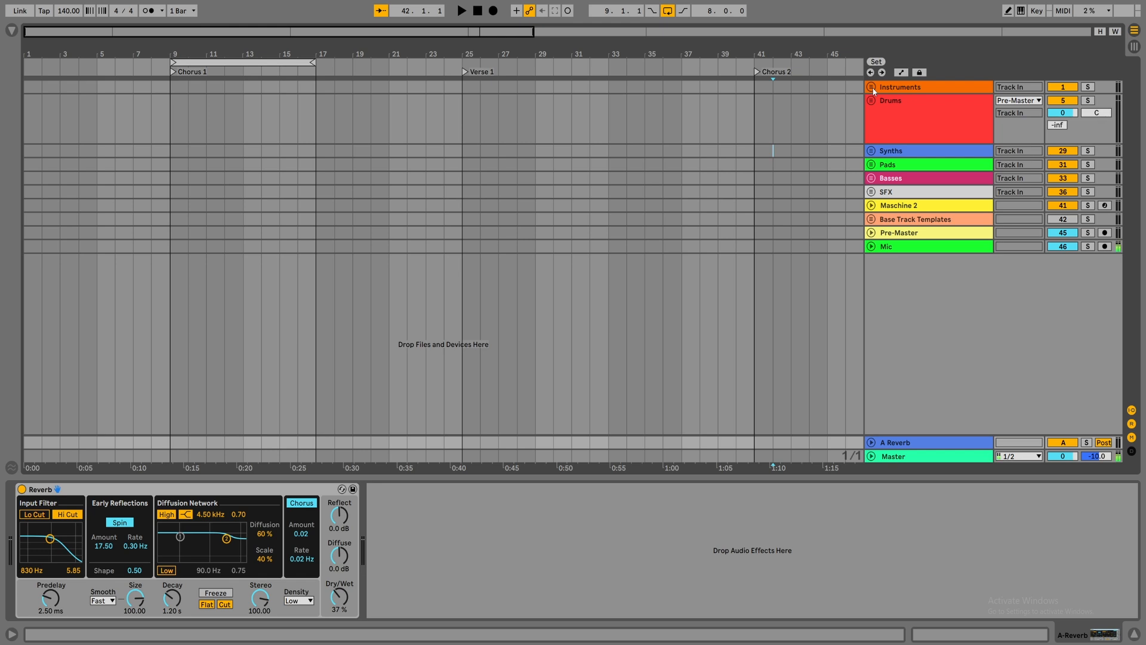